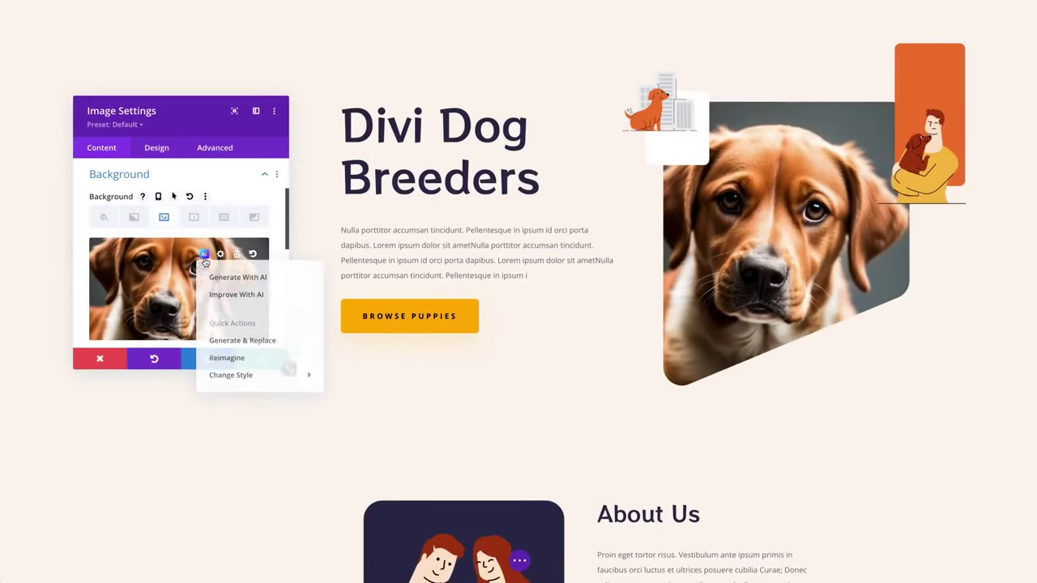
- Restyle the dog background image as Cartoon with AI and use the second generated variation
{"action": "mouse_move", "coordinate": [251, 378]}
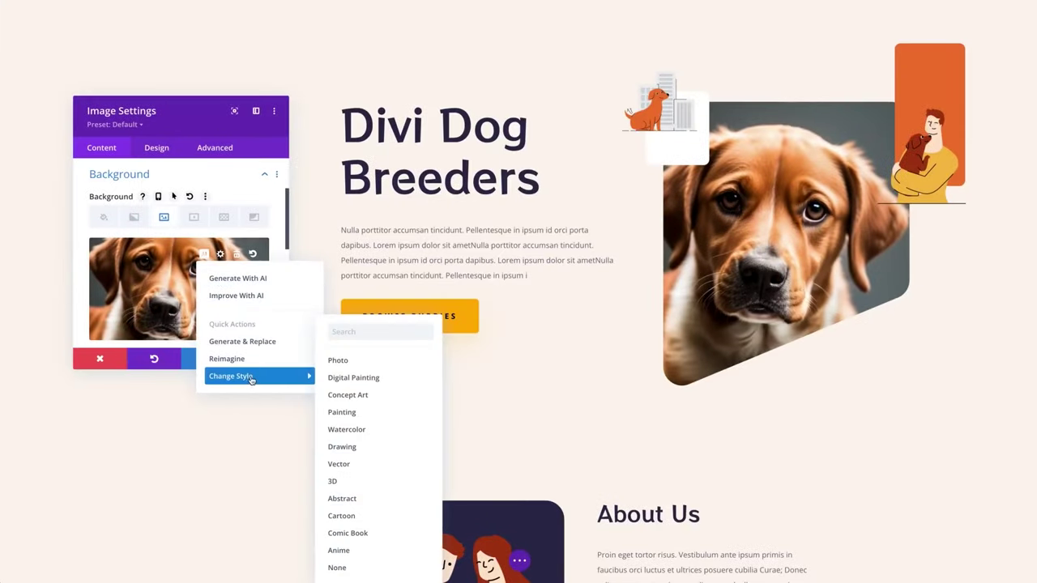
{"action": "left_click", "coordinate": [344, 515]}
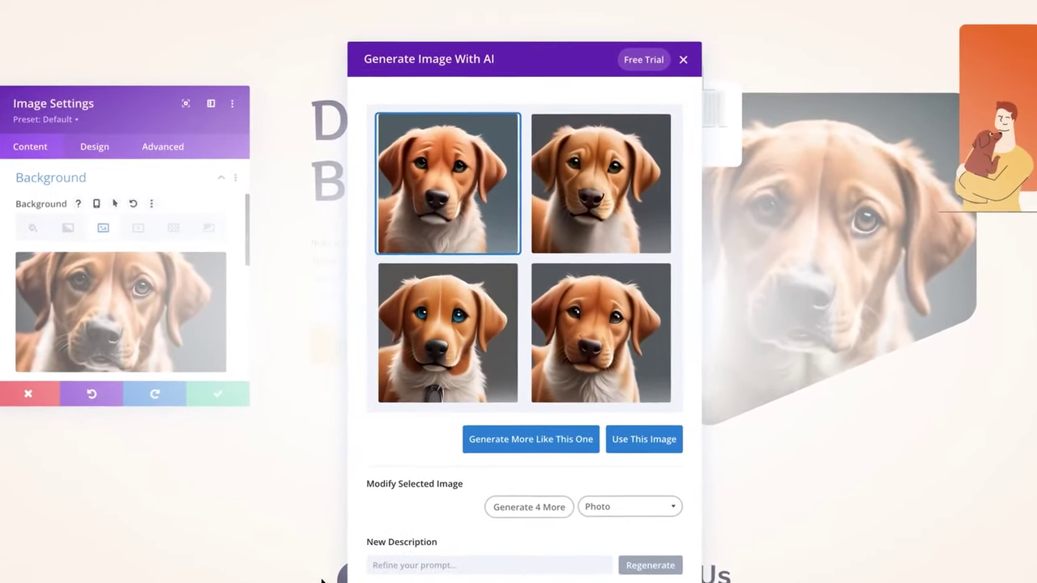
{"action": "left_click", "coordinate": [573, 221]}
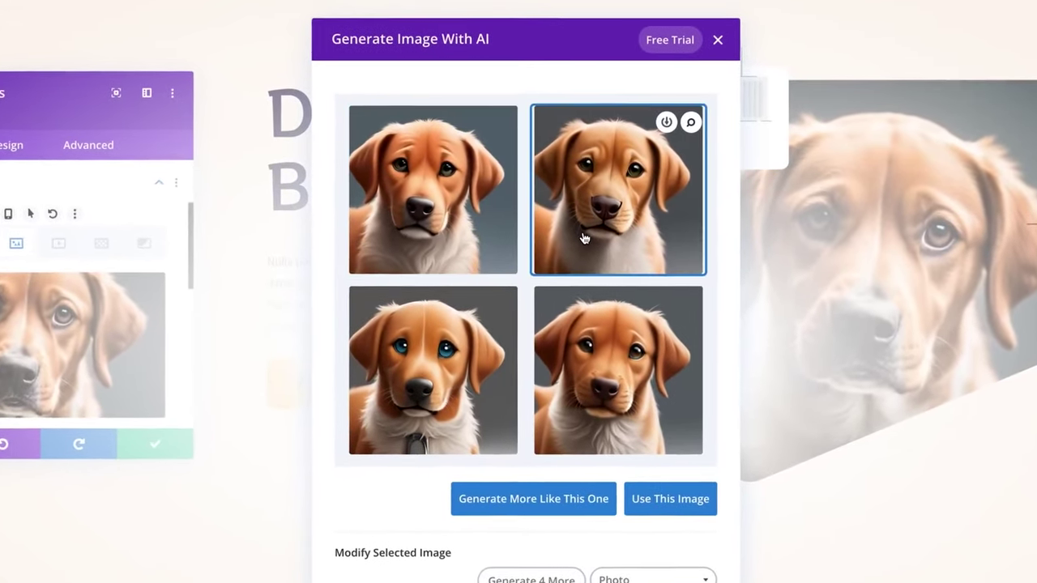
{"action": "left_click", "coordinate": [668, 500]}
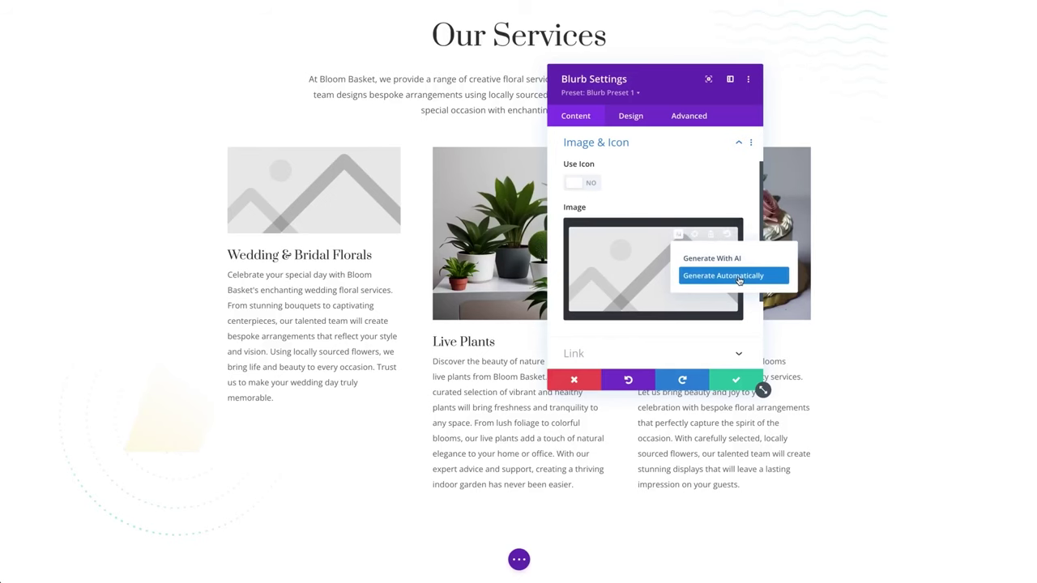
- Have AI automatically generate the placeholder image for the Wedding & Bridal Florals blurb
{"action": "left_click", "coordinate": [725, 275]}
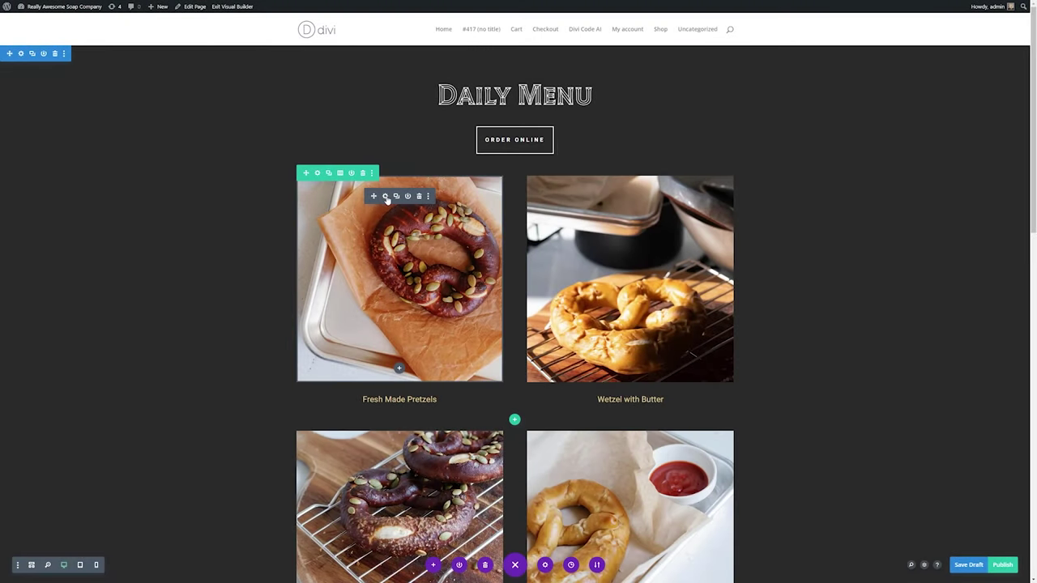
- Open the settings of the Fresh Made Pretzels image and examine its AI options, including the Change Style choices
{"action": "left_click", "coordinate": [385, 197]}
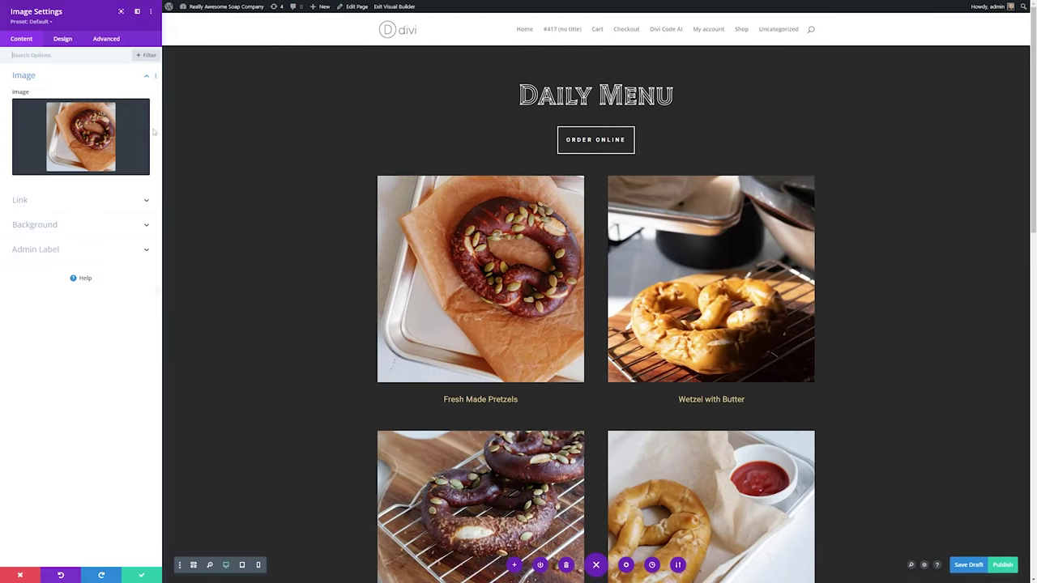
{"action": "mouse_move", "coordinate": [135, 130]}
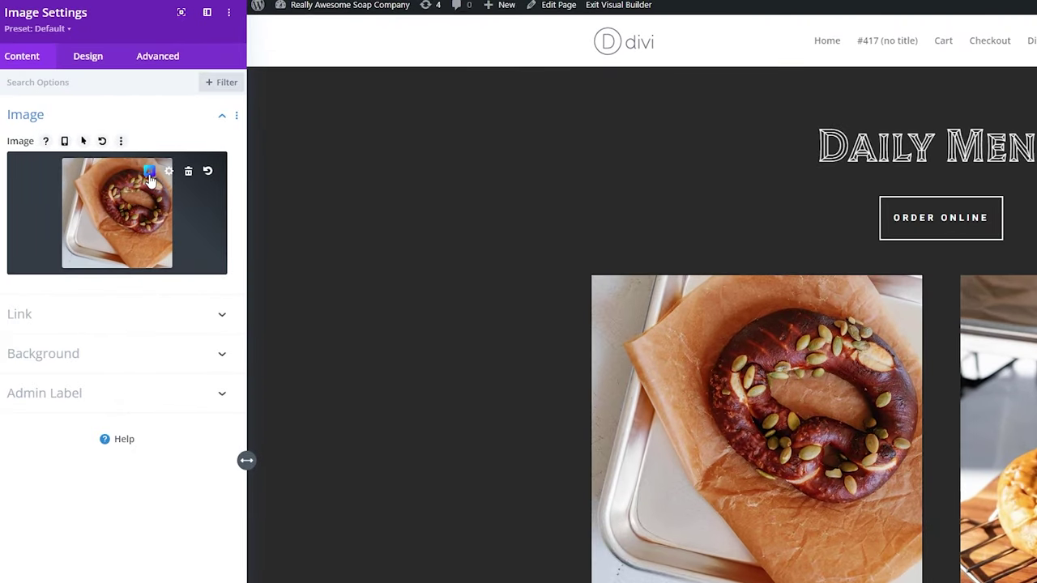
{"action": "left_click", "coordinate": [149, 177]}
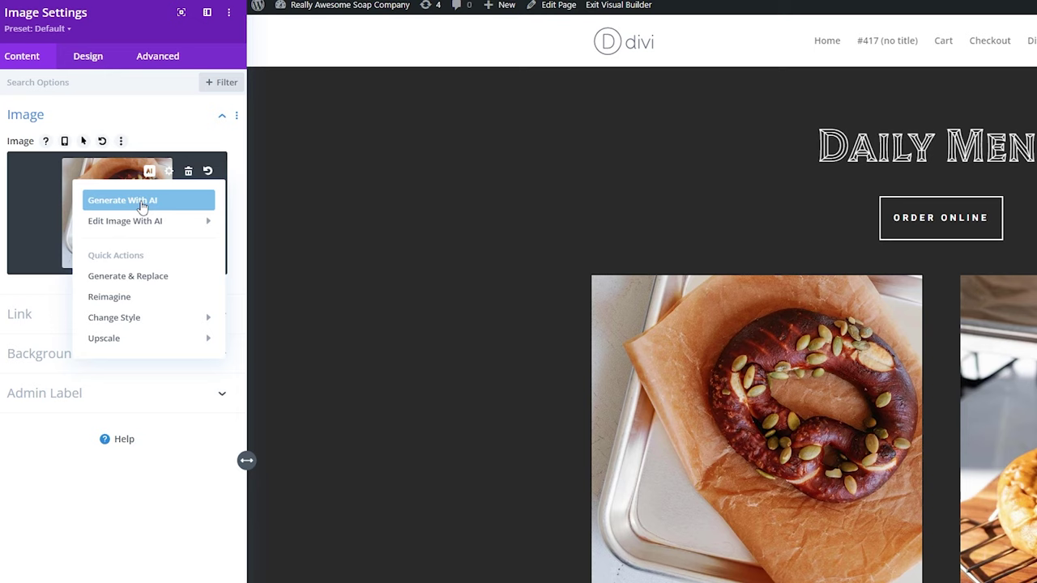
{"action": "mouse_move", "coordinate": [144, 214]}
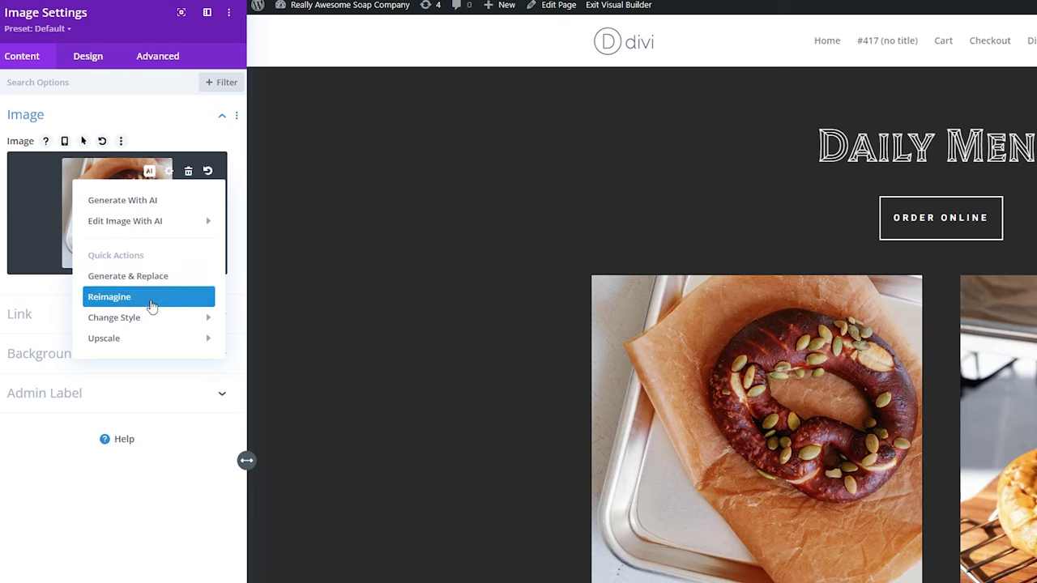
{"action": "mouse_move", "coordinate": [134, 322]}
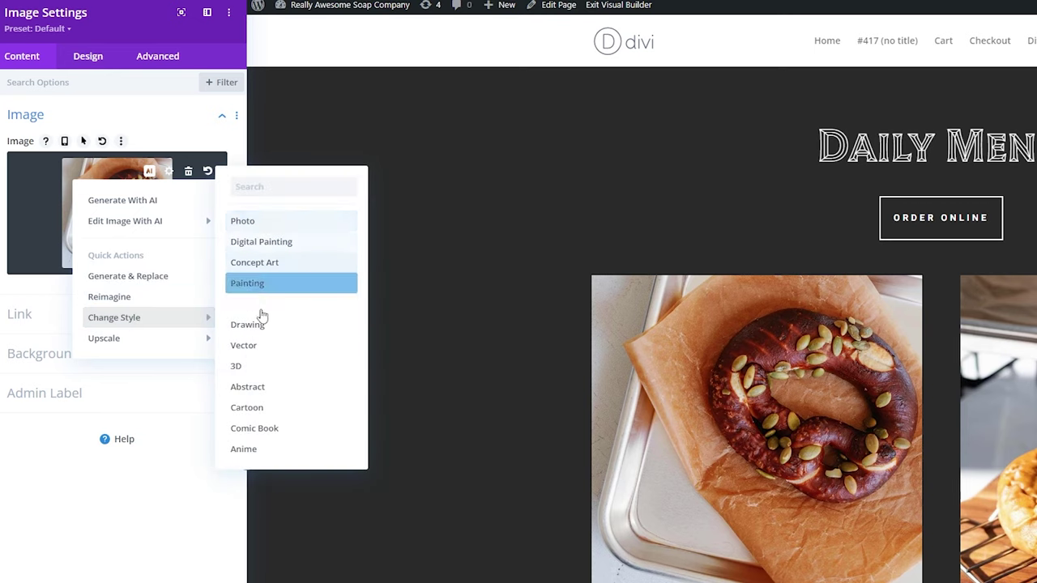
{"action": "mouse_move", "coordinate": [146, 340]}
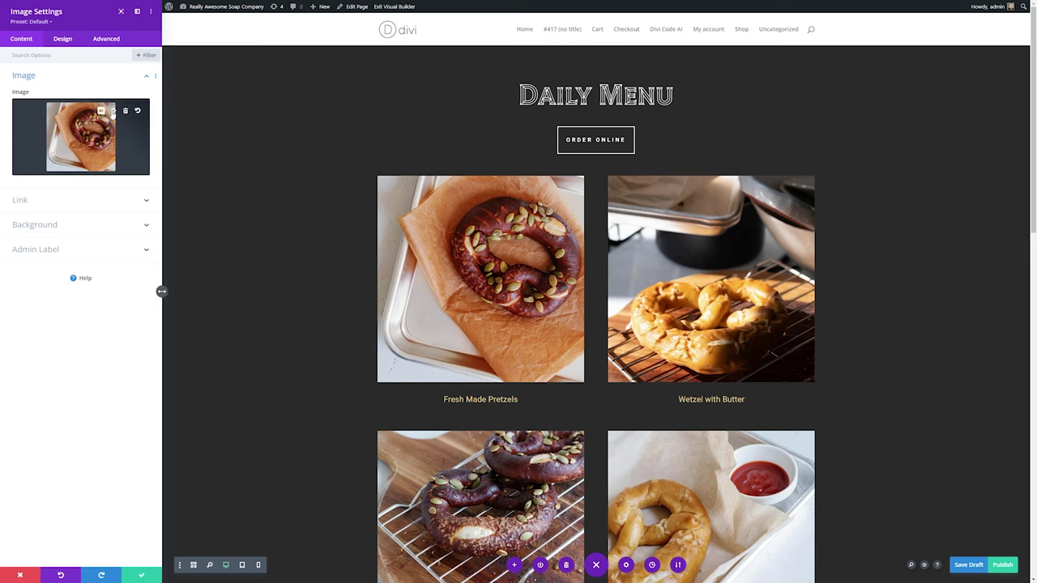
- Set up a new AI image in Photo style with the description "an image of a cupcake sitting behind a bakery counter"
{"action": "left_click", "coordinate": [101, 111]}
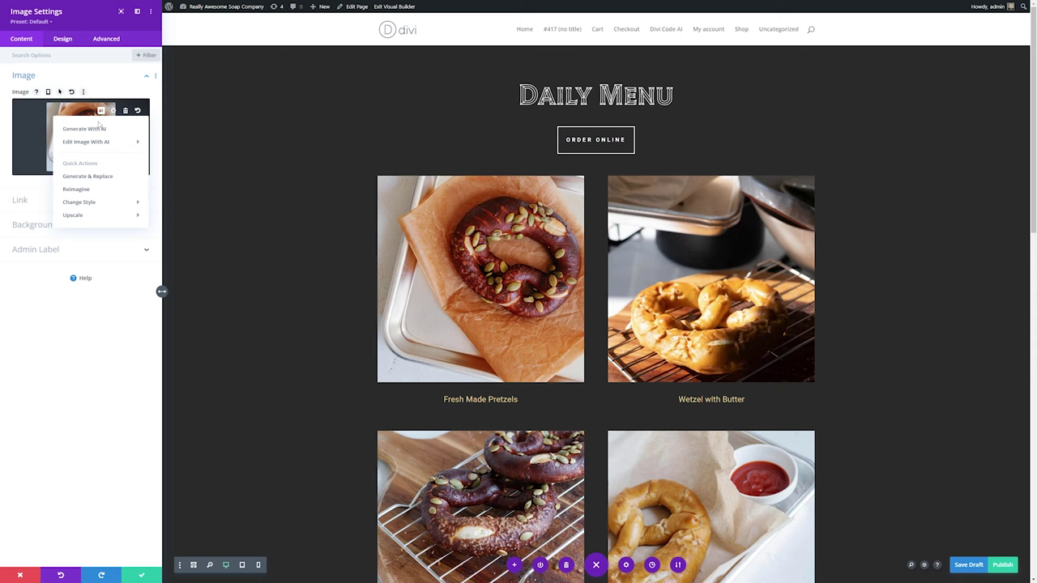
{"action": "left_click", "coordinate": [95, 128]}
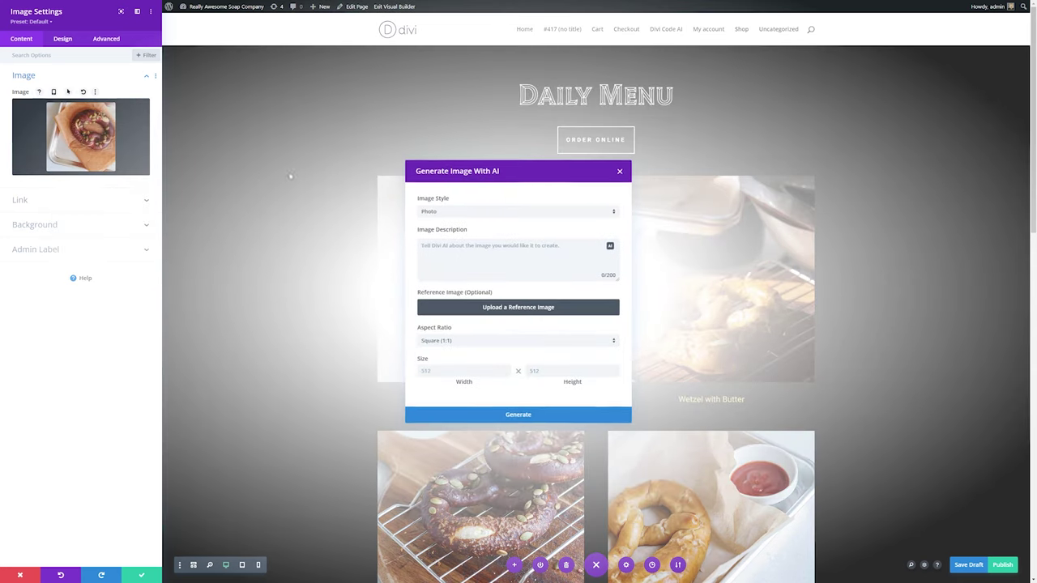
{"action": "left_click_drag", "start_coordinate": [415, 163], "coordinate": [497, 163]}
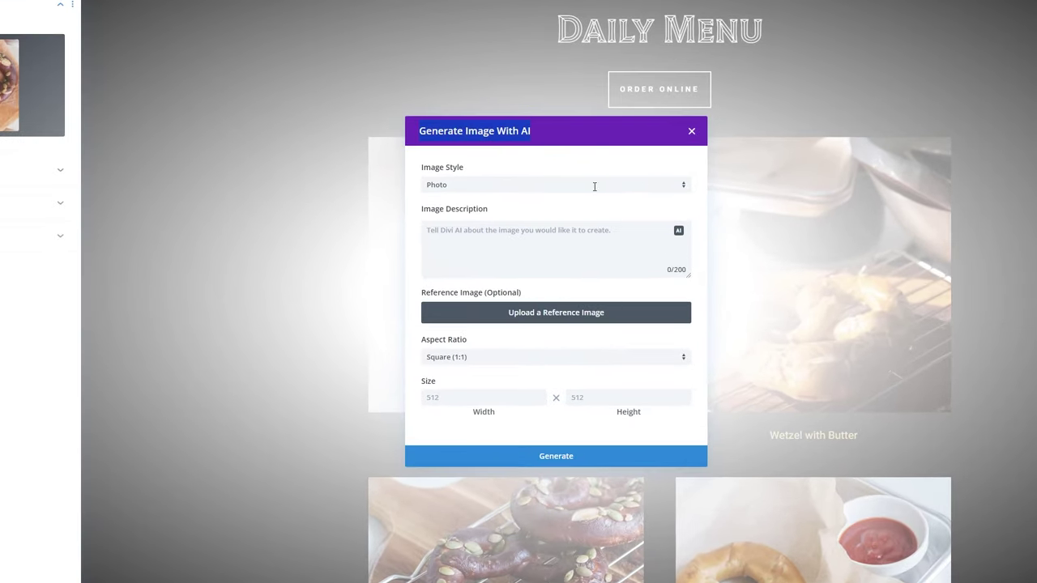
{"action": "left_click", "coordinate": [477, 192]}
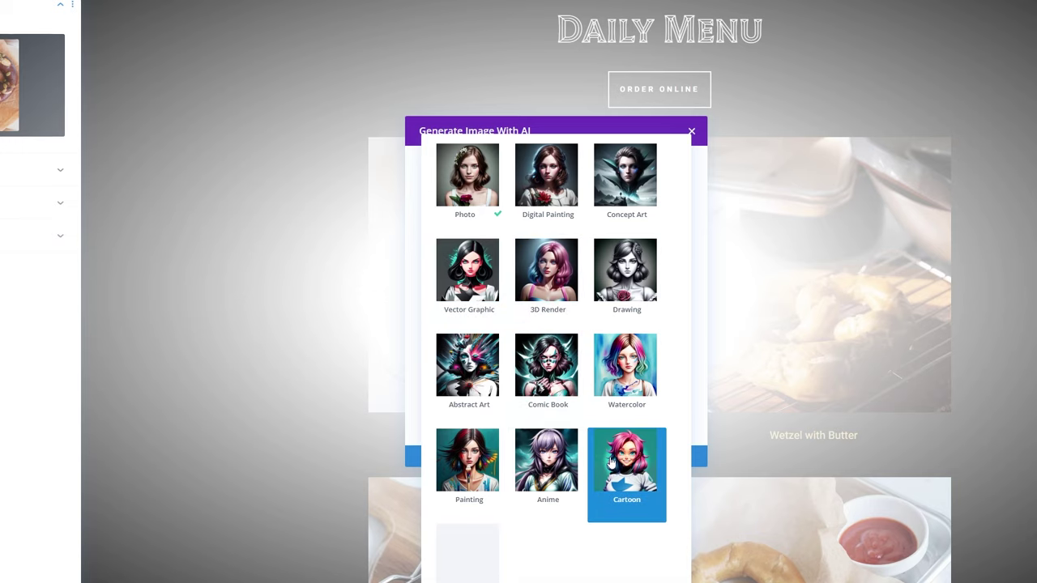
{"action": "left_click", "coordinate": [474, 184]}
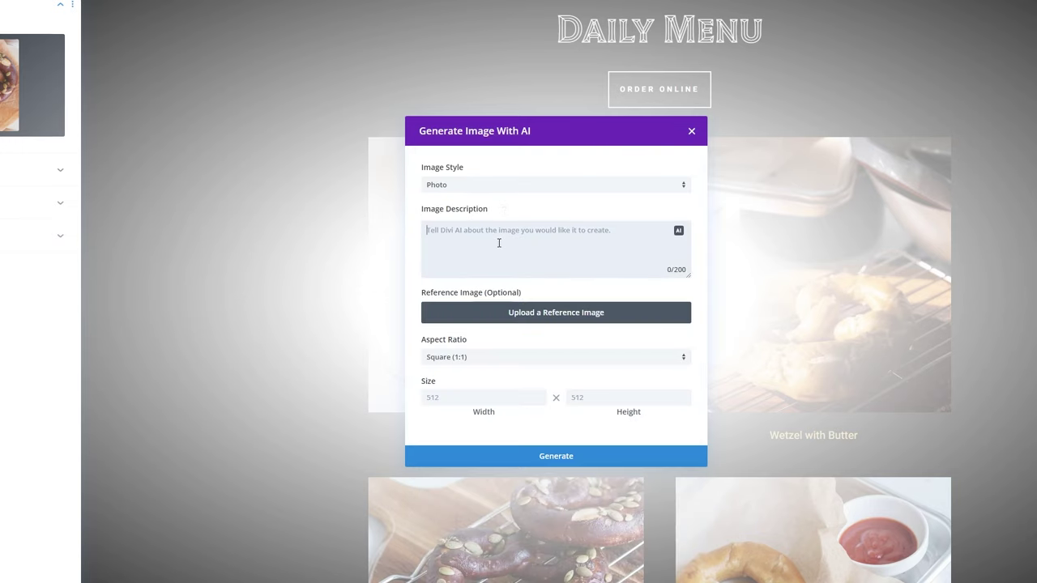
{"action": "type", "text": "an image of a cupcake sitting behind a bakery counter"}
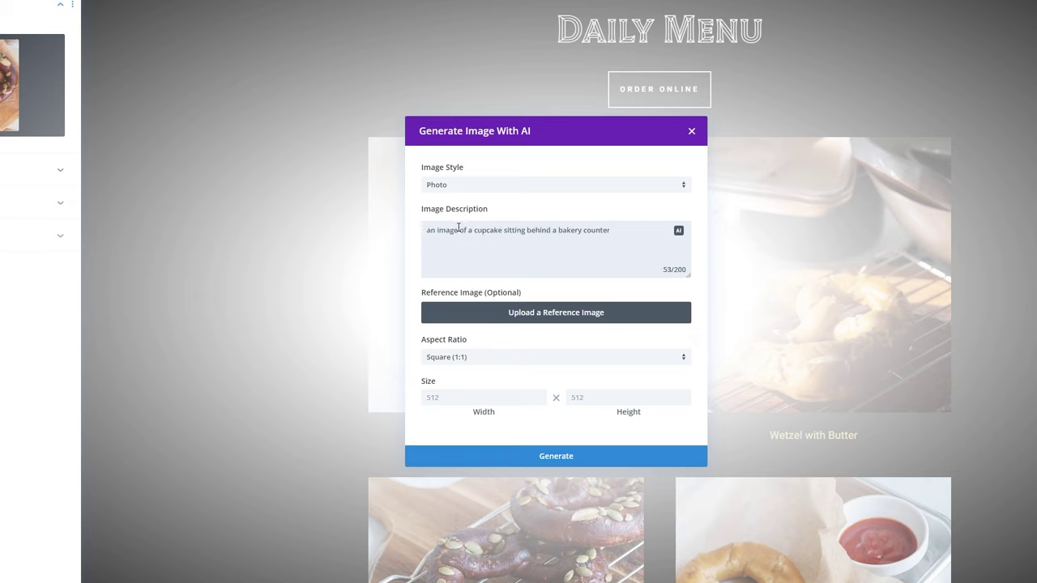
- Review the aspect ratio options, keep Square (1:1), and generate the cupcake images from the description
{"action": "left_click_drag", "start_coordinate": [438, 231], "coordinate": [646, 238]}
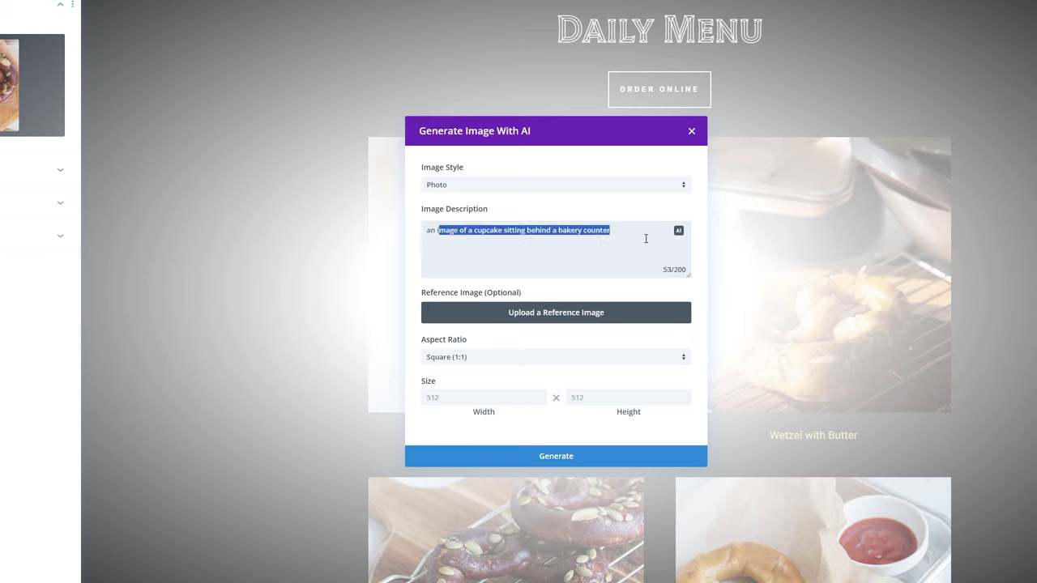
{"action": "left_click", "coordinate": [626, 230]}
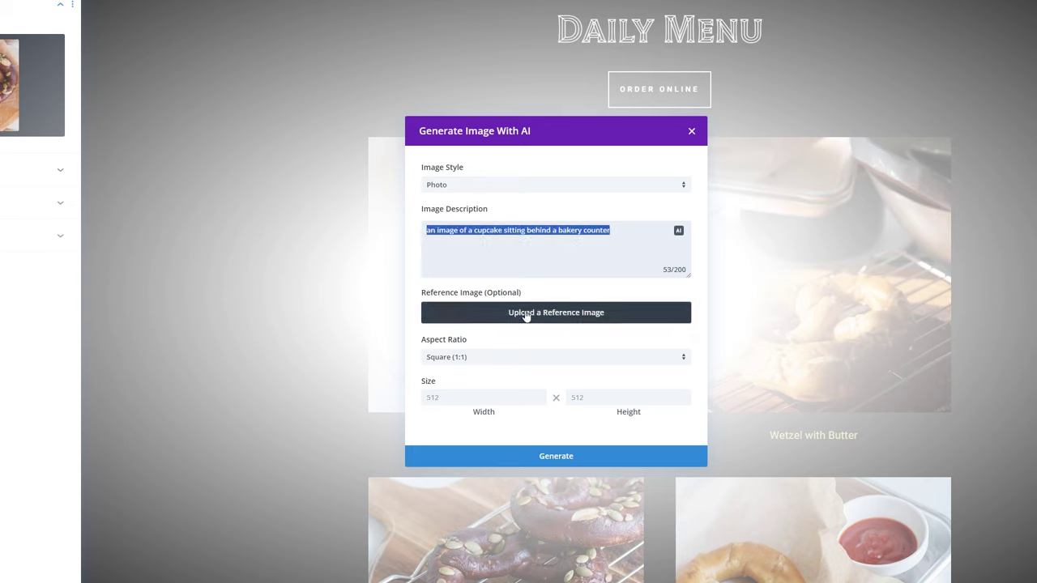
{"action": "left_click", "coordinate": [475, 357]}
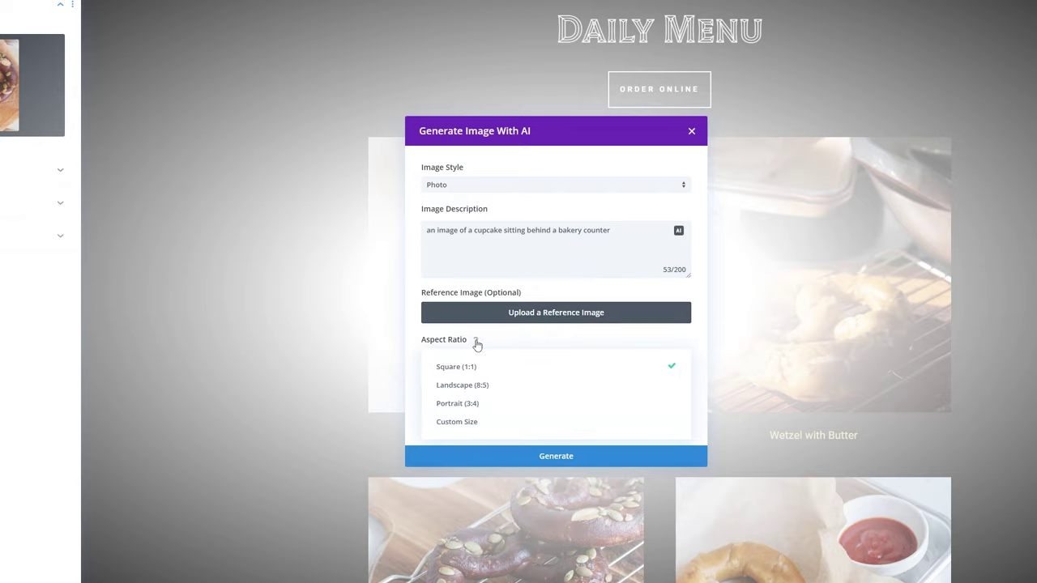
{"action": "left_click", "coordinate": [458, 344]}
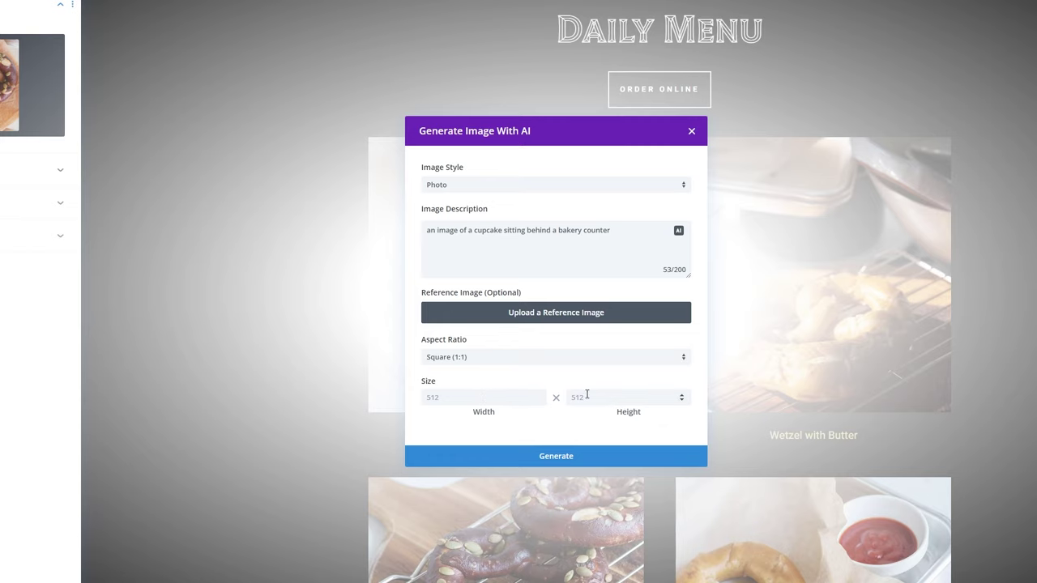
{"action": "triple_click", "coordinate": [545, 234]}
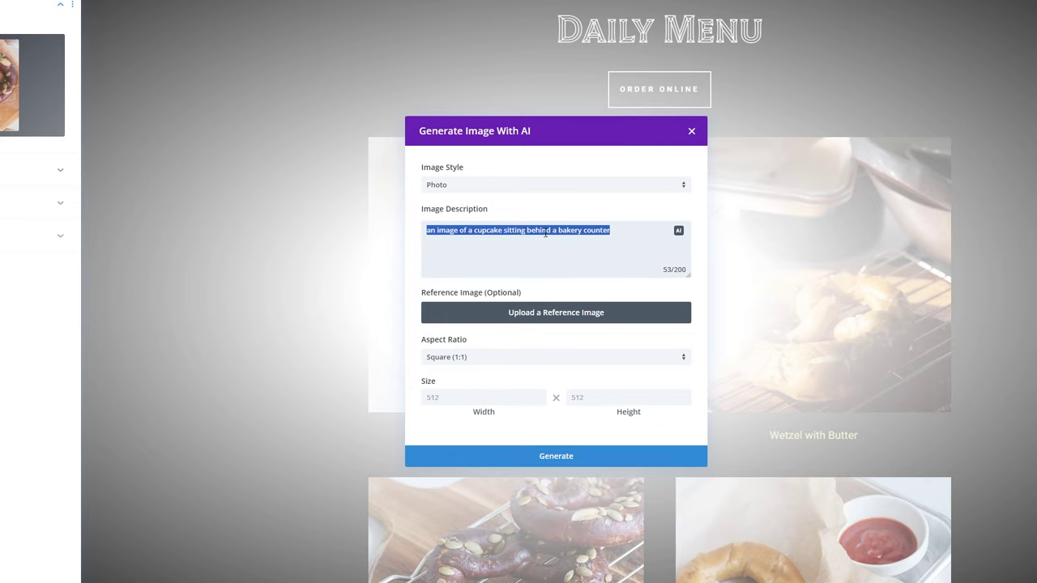
{"action": "left_click", "coordinate": [519, 457]}
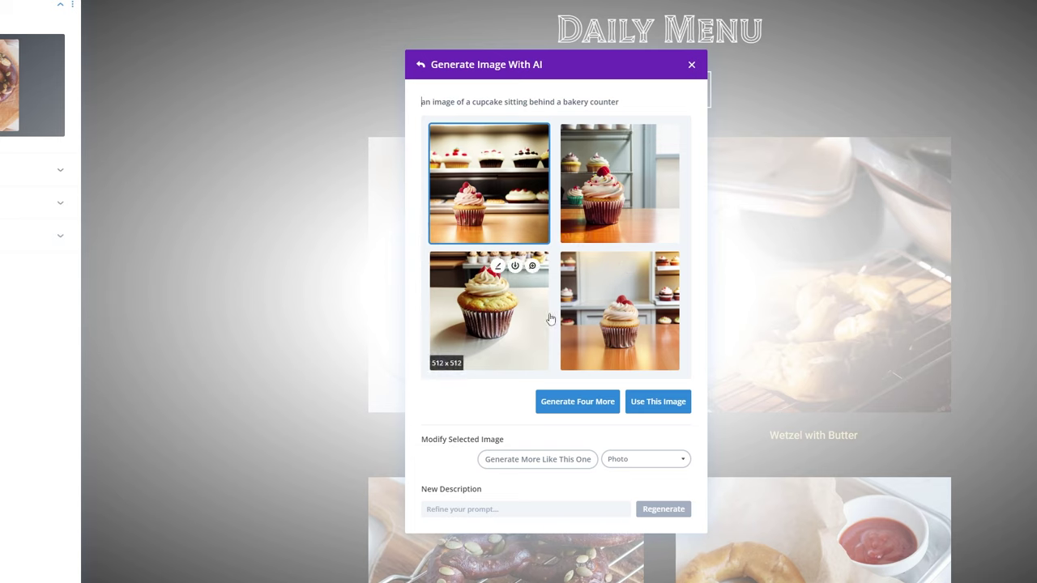
- Select the second cupcake image and generate more variations like it
{"action": "left_click", "coordinate": [484, 314]}
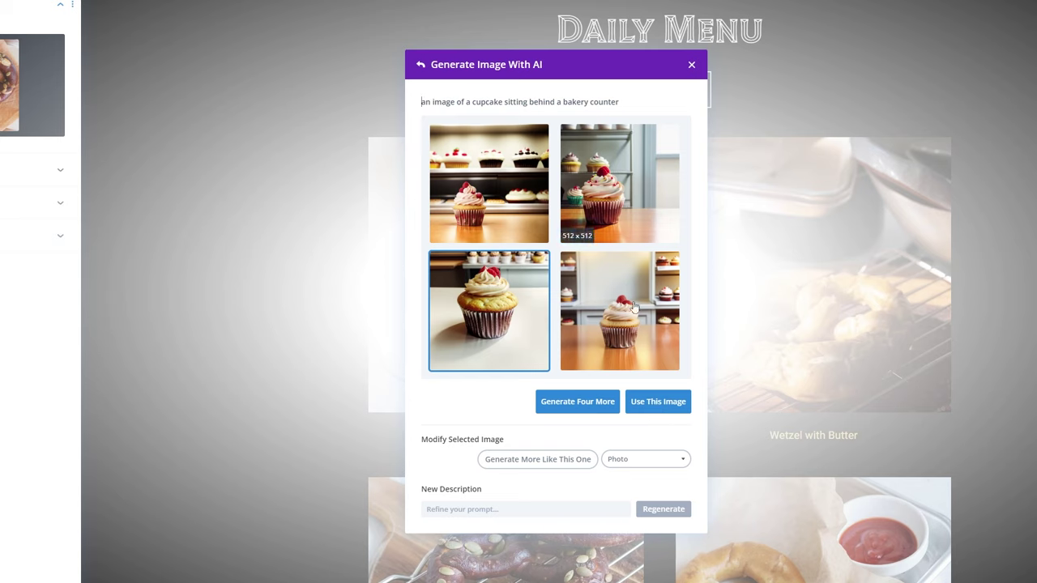
{"action": "mouse_move", "coordinate": [617, 197]}
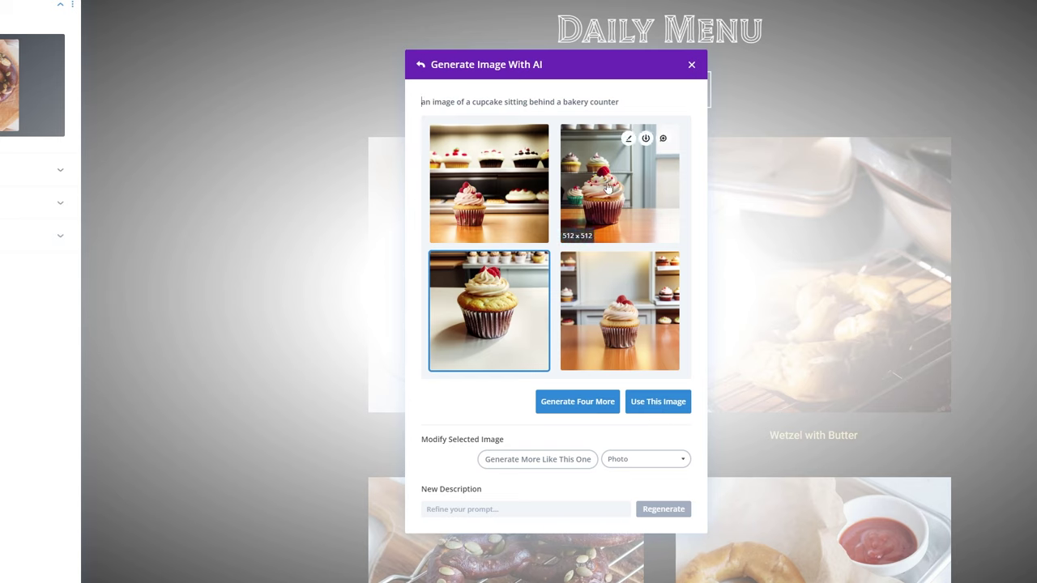
{"action": "left_click", "coordinate": [614, 193]}
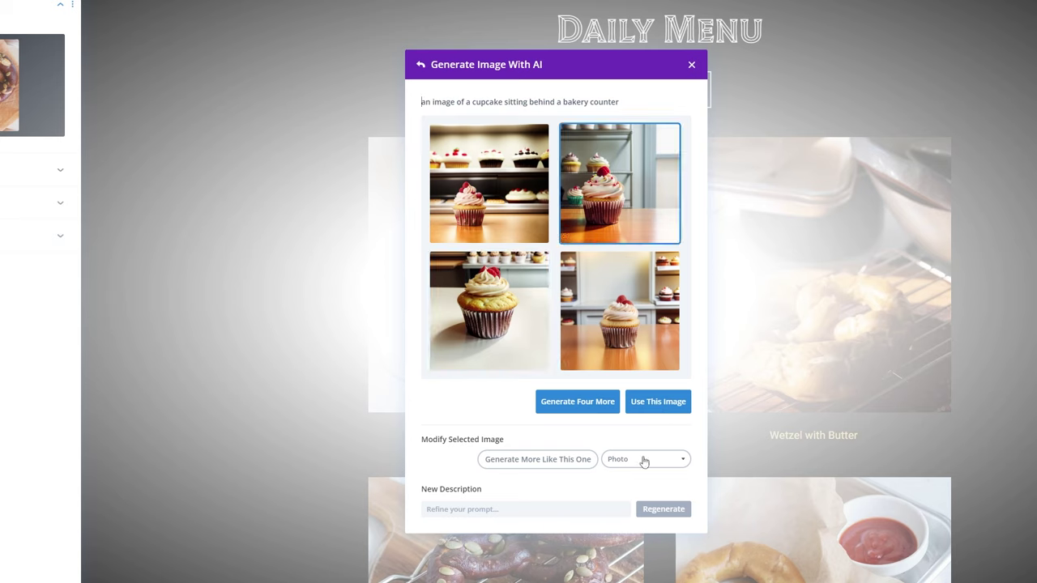
{"action": "left_click", "coordinate": [548, 460]}
{"action": "mouse_move", "coordinate": [522, 208]}
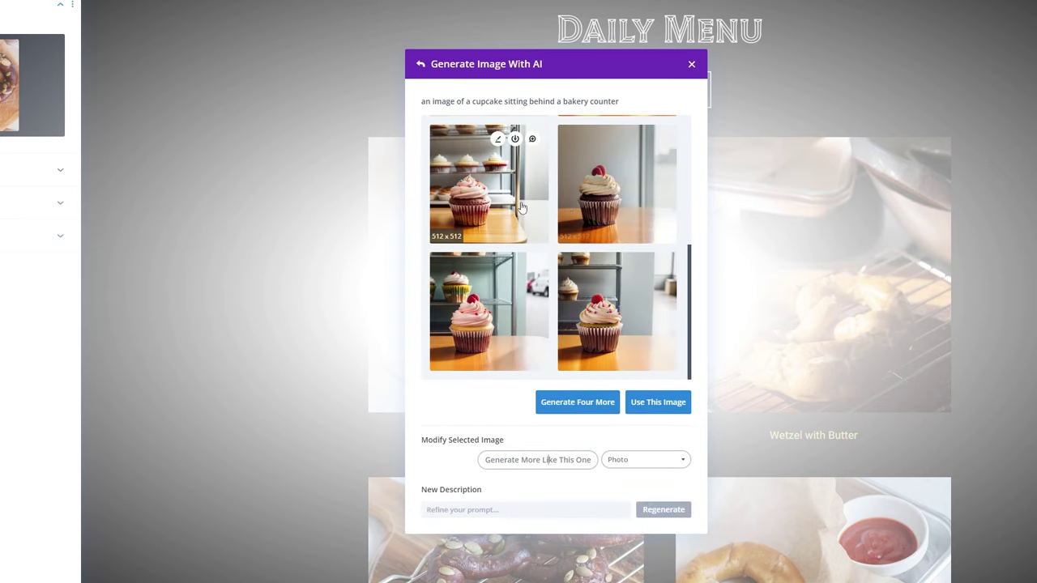
{"action": "mouse_move", "coordinate": [618, 336]}
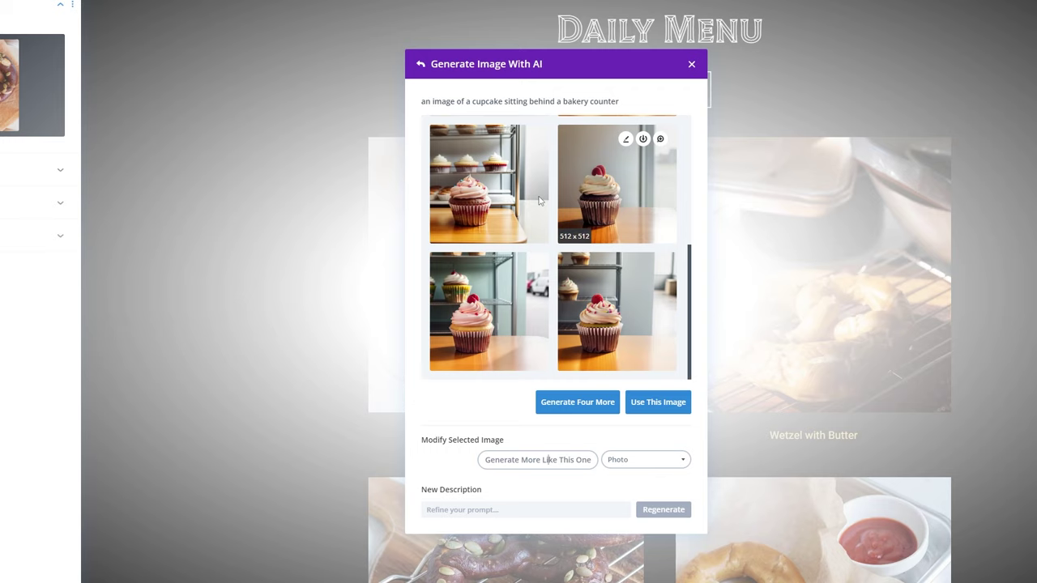
- Regenerate with the new description "a cupcake on display in a bakery" and use the first result in place of the pretzel image
{"action": "left_click", "coordinate": [637, 460]}
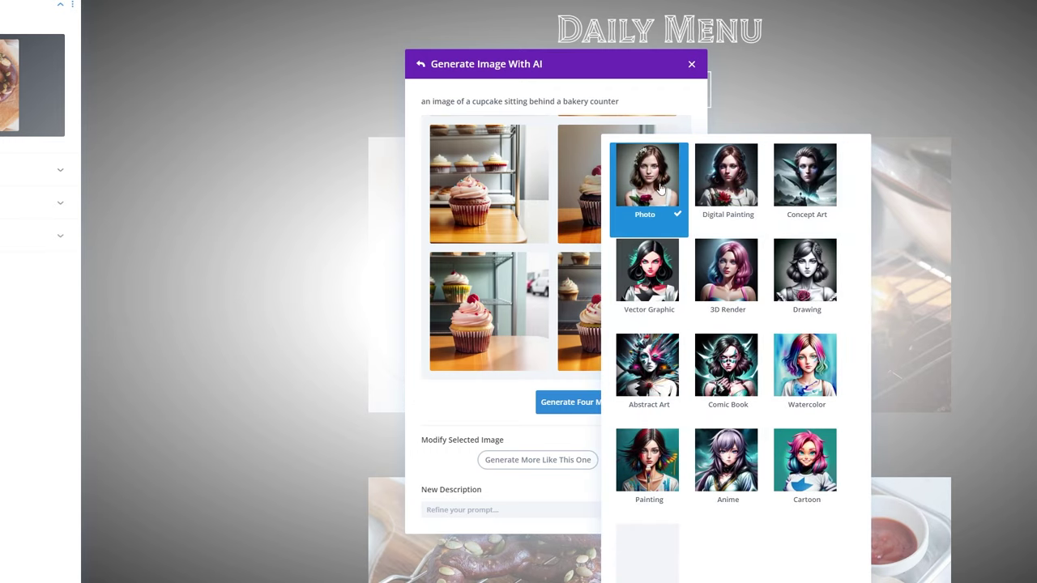
{"action": "left_click", "coordinate": [496, 403]}
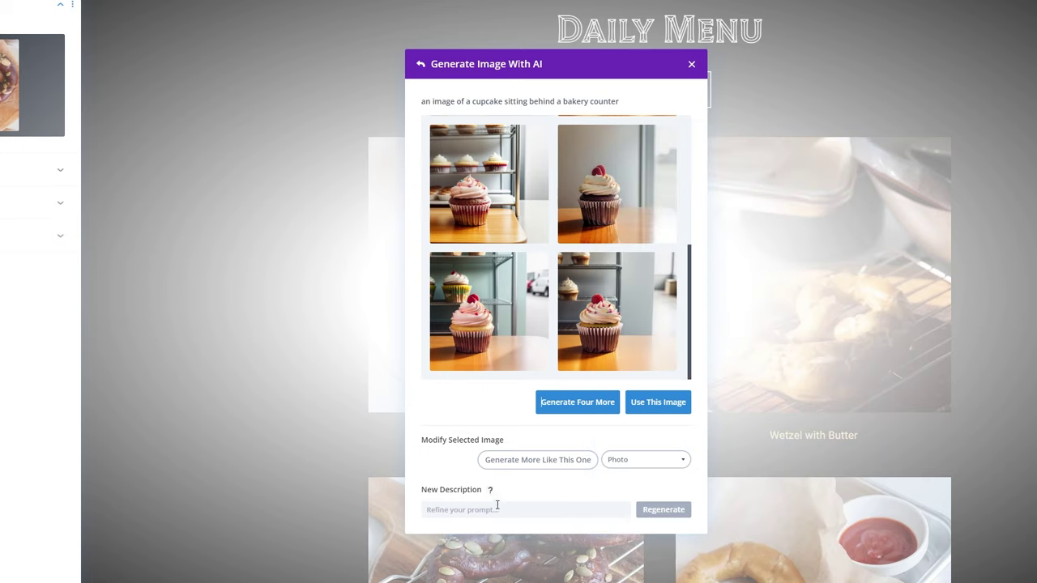
{"action": "left_click", "coordinate": [460, 509]}
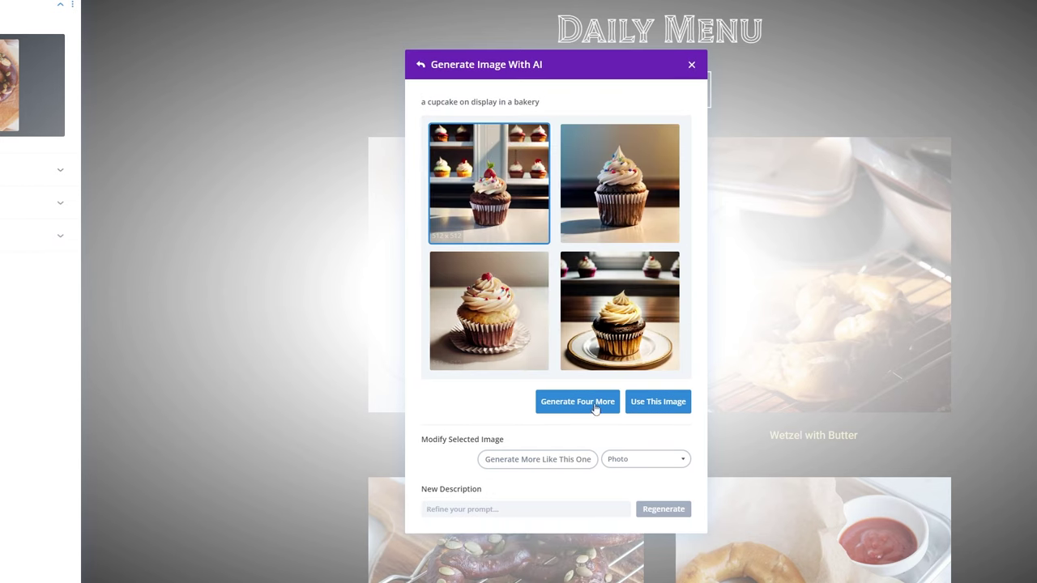
{"action": "left_click", "coordinate": [667, 402]}
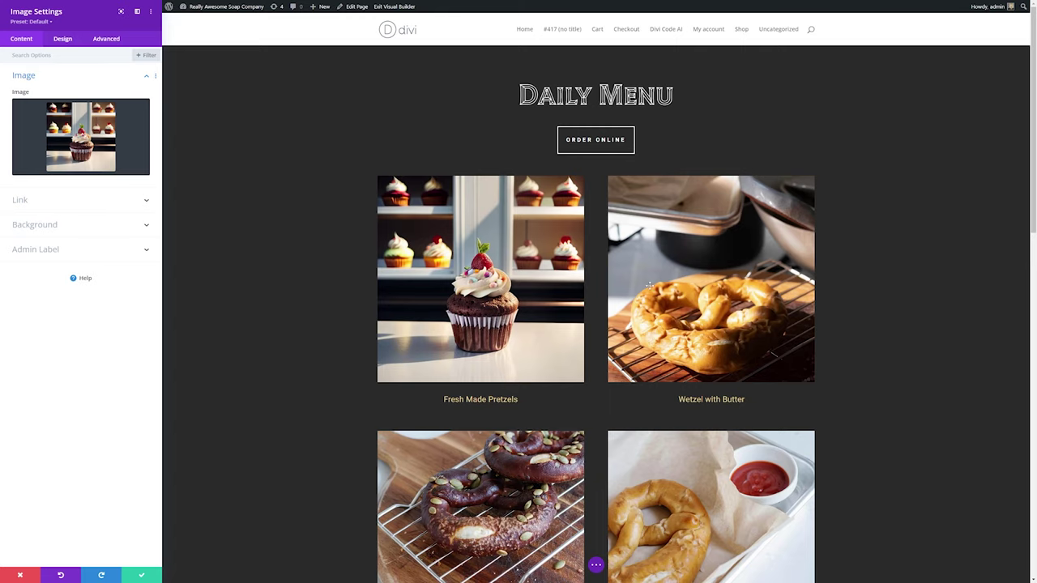
{"action": "scroll", "coordinate": [711, 479], "scroll_direction": "down", "scroll_amount": 3}
{"action": "scroll", "coordinate": [680, 479], "scroll_direction": "up", "scroll_amount": 3}
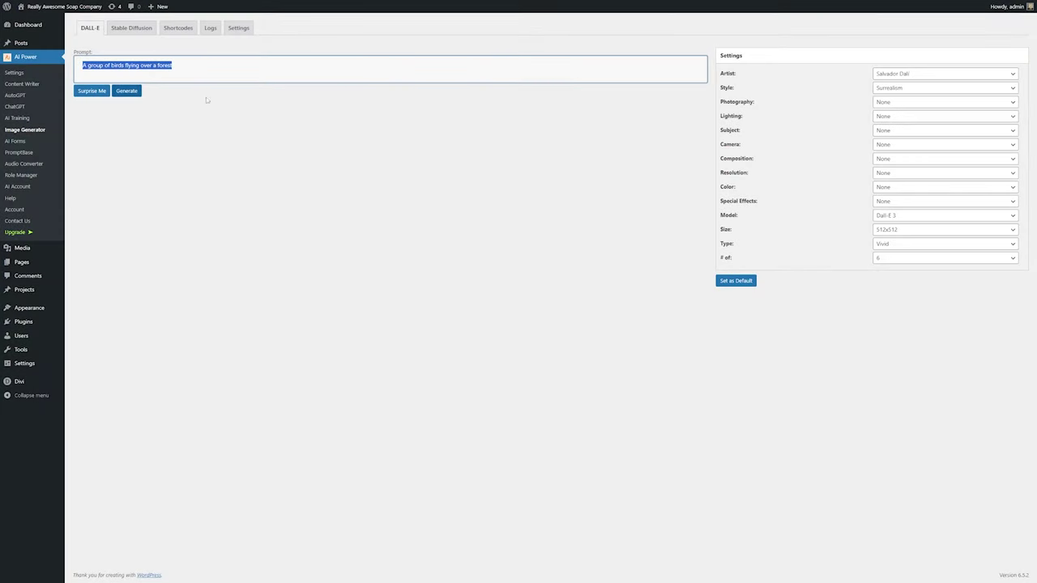
- Examine the artist, style, photography and lighting choices in the DALL-E image settings, keeping Salvador Dalí, Surrealism, None and None
{"action": "left_click", "coordinate": [151, 96]}
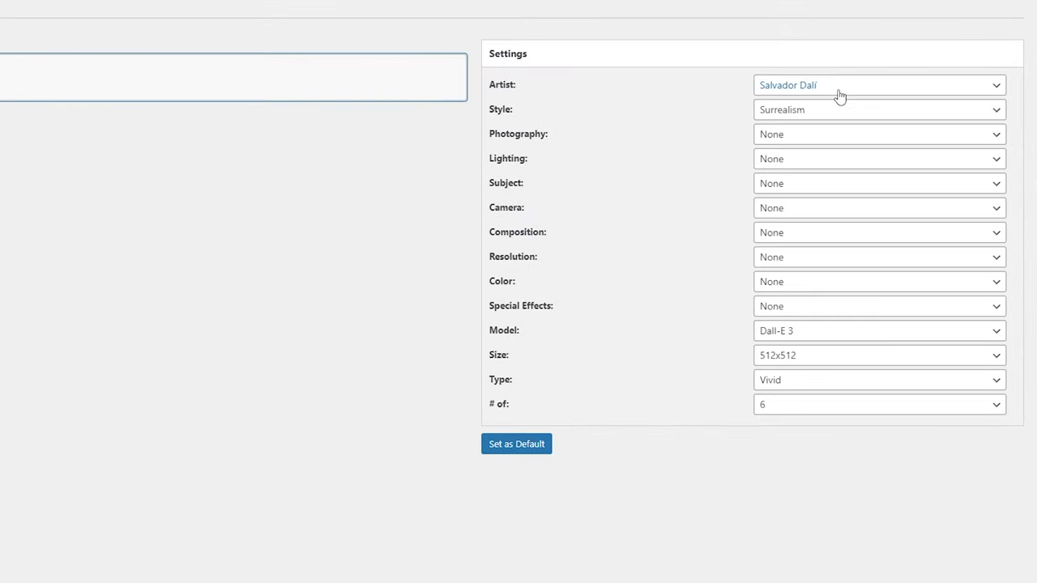
{"action": "left_click", "coordinate": [832, 89]}
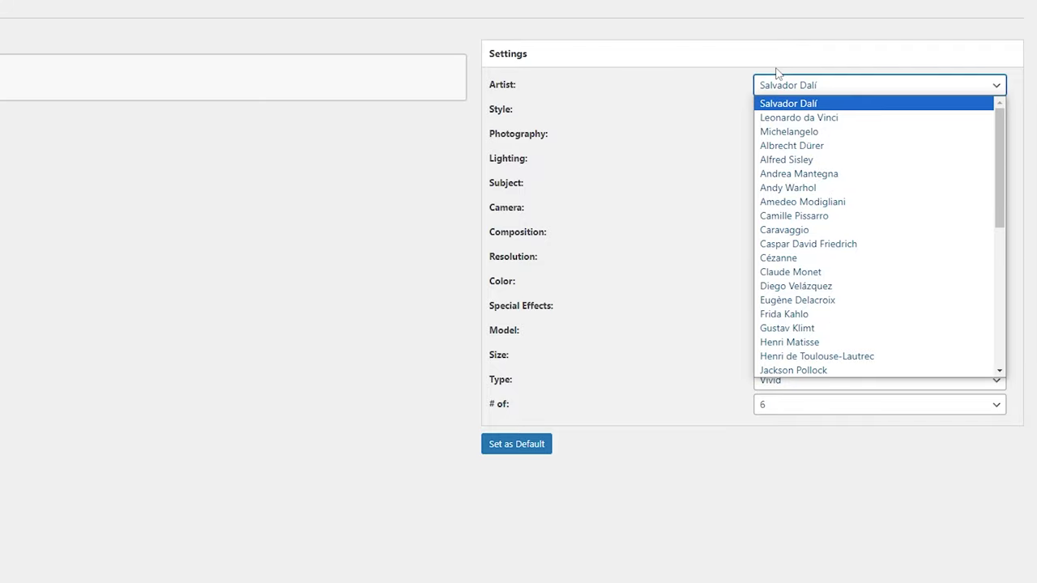
{"action": "left_click", "coordinate": [733, 89]}
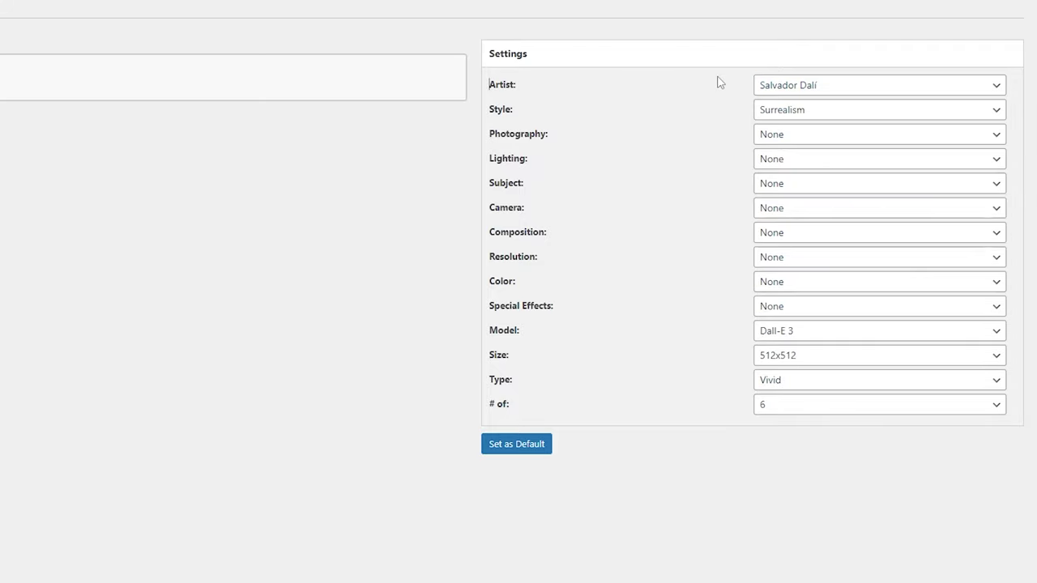
{"action": "left_click", "coordinate": [802, 117]}
{"action": "left_click", "coordinate": [798, 140]}
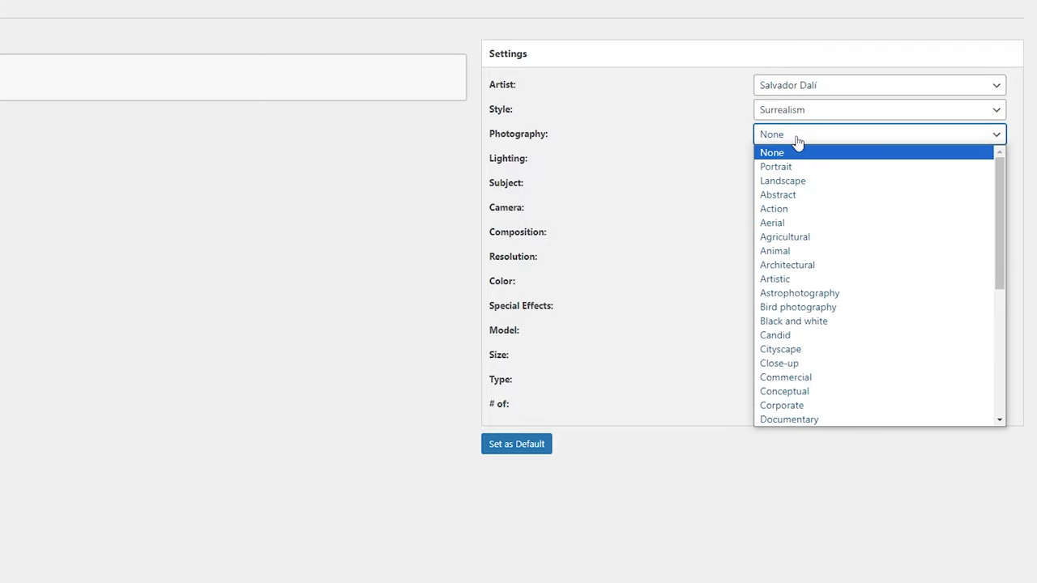
{"action": "left_click", "coordinate": [793, 138]}
{"action": "left_click", "coordinate": [794, 160]}
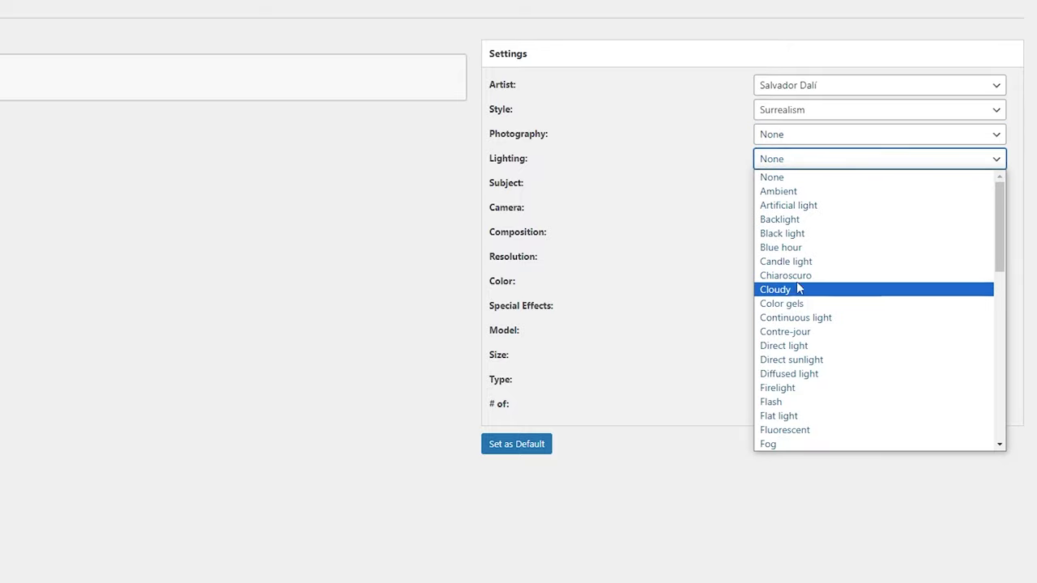
{"action": "left_click", "coordinate": [818, 177]}
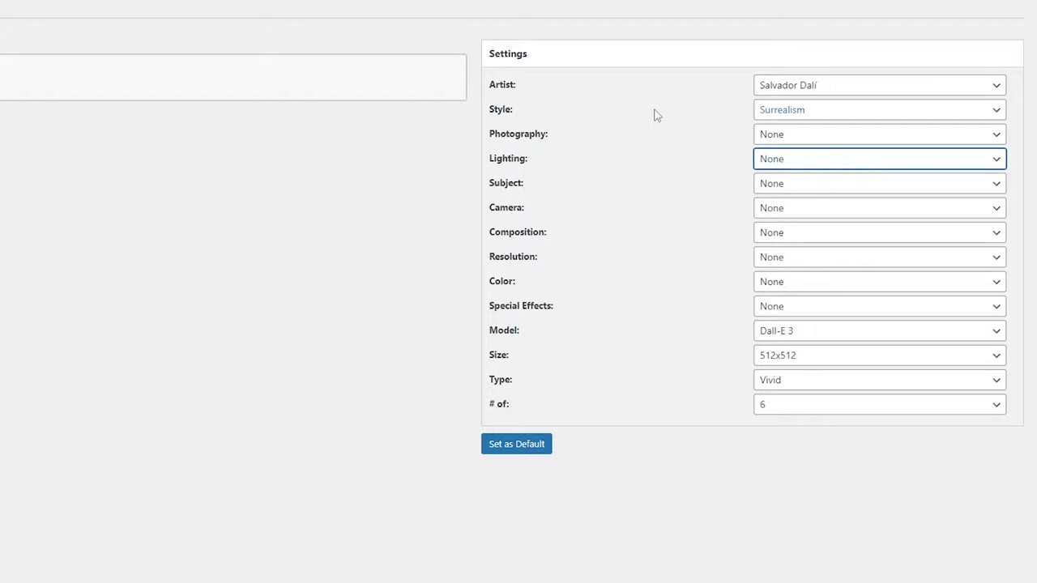
- Generate a DALL-E image from the prompt "A group of birds flying over a forest"
{"action": "triple_click", "coordinate": [160, 61]}
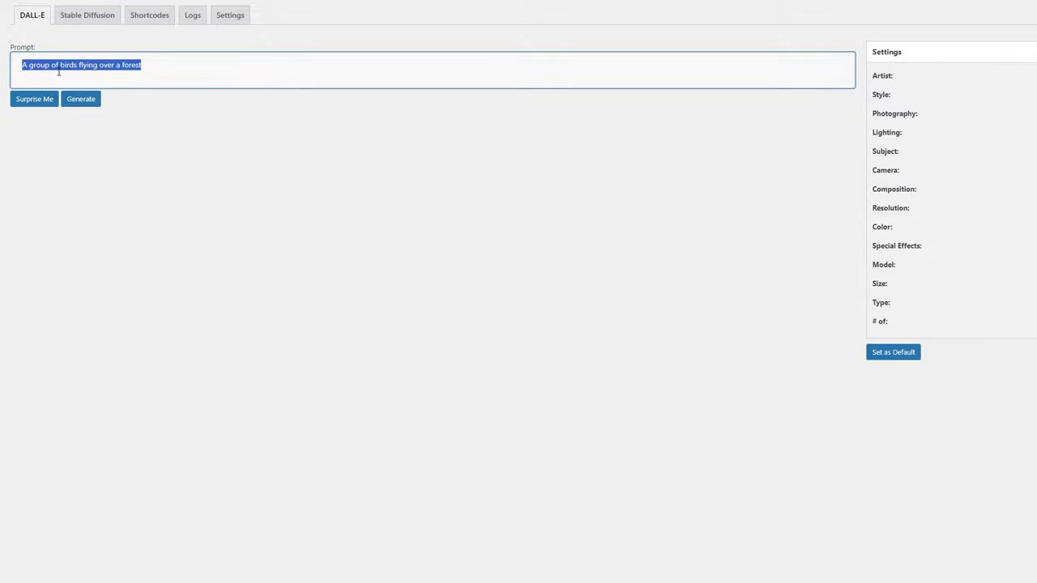
{"action": "left_click", "coordinate": [154, 65]}
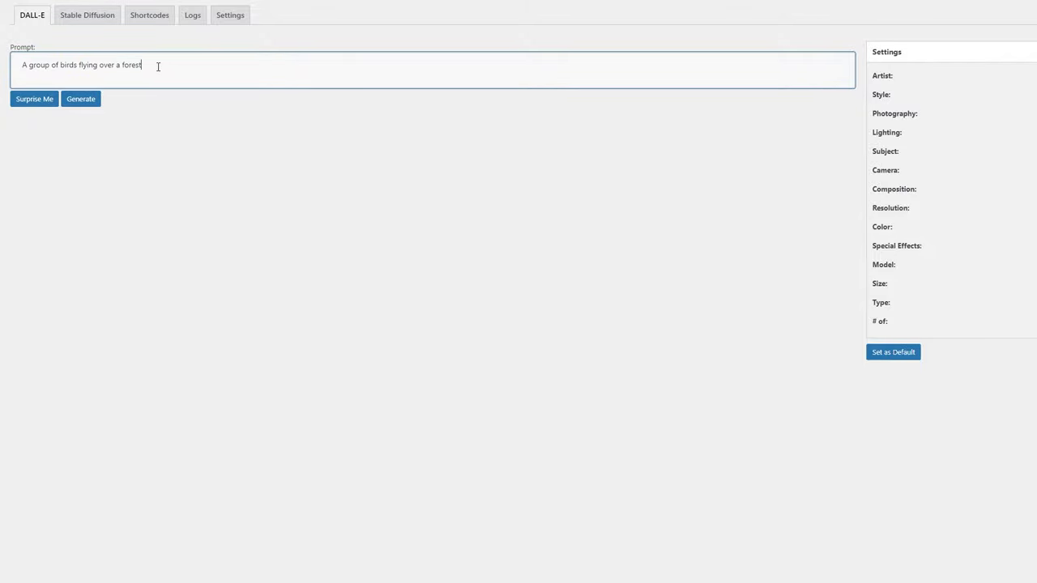
{"action": "left_click", "coordinate": [81, 99]}
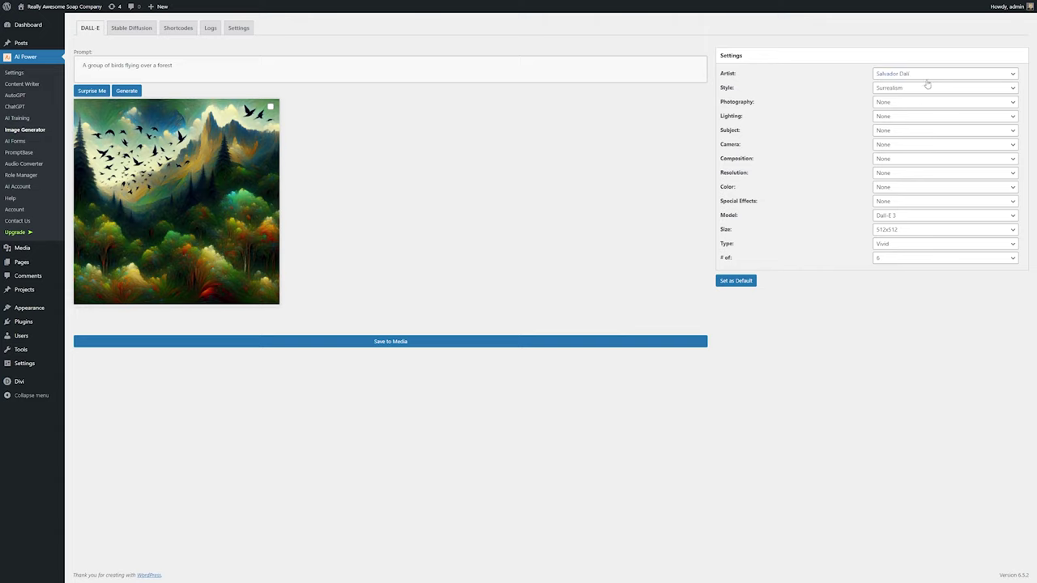
- Select the generated image of birds over the forest and save it to the media library
{"action": "left_click", "coordinate": [302, 70]}
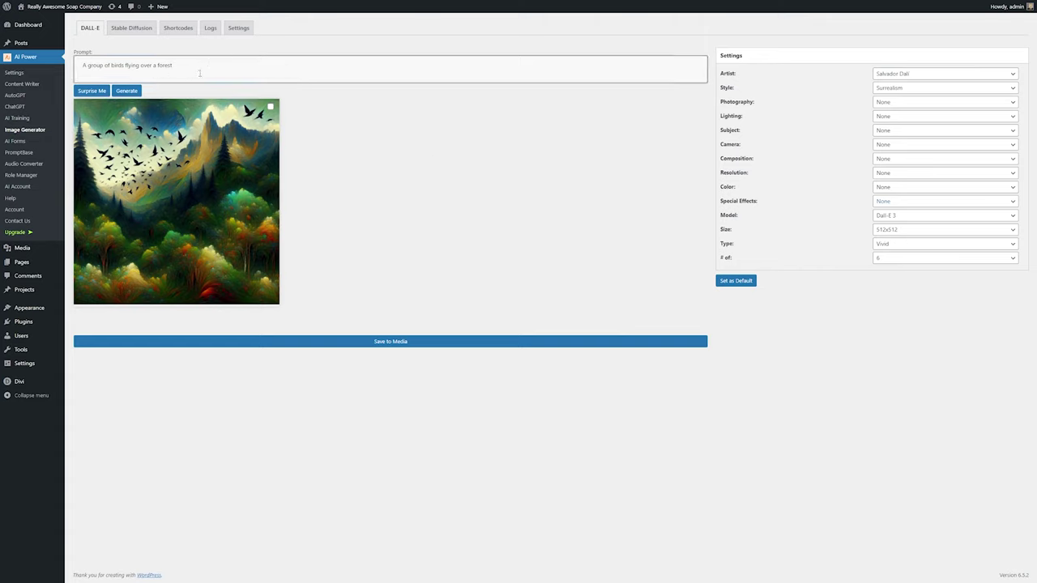
{"action": "left_click_drag", "start_coordinate": [199, 72], "coordinate": [82, 66]}
{"action": "left_click", "coordinate": [790, 84]}
{"action": "left_click", "coordinate": [272, 132]}
{"action": "left_click", "coordinate": [581, 183]}
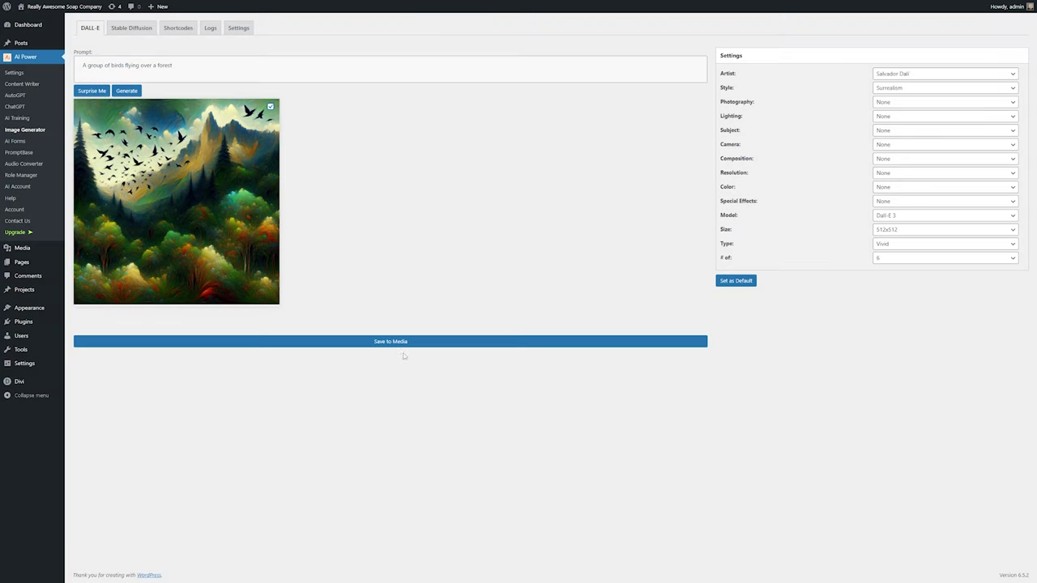
{"action": "left_click", "coordinate": [398, 342]}
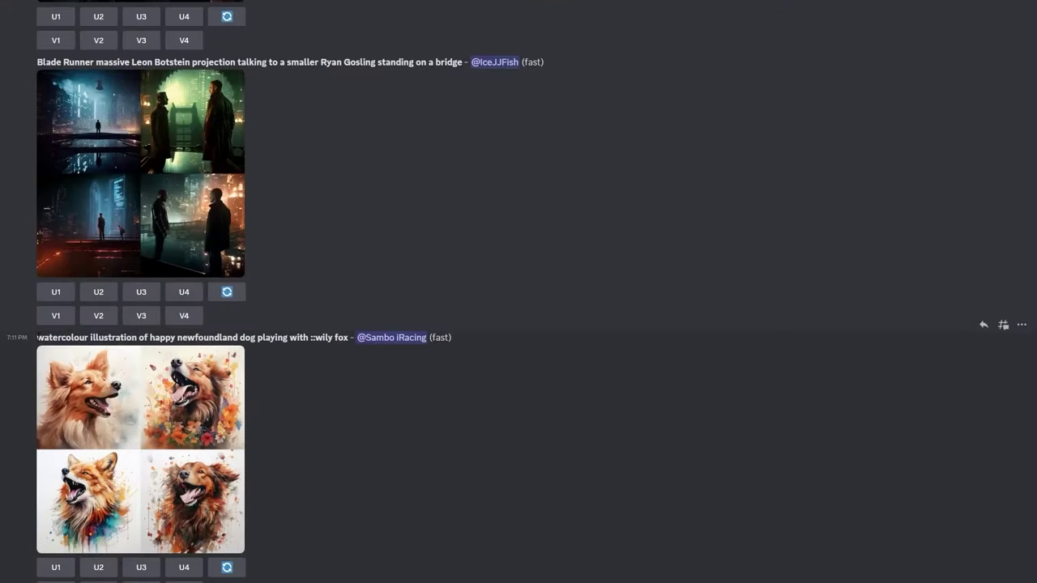
- Switch to Discord to examine the watercolour Newfoundland dog prompt and its images, and browse the Midjourney Community Showcase gallery
{"action": "left_click_drag", "start_coordinate": [38, 337], "coordinate": [324, 340]}
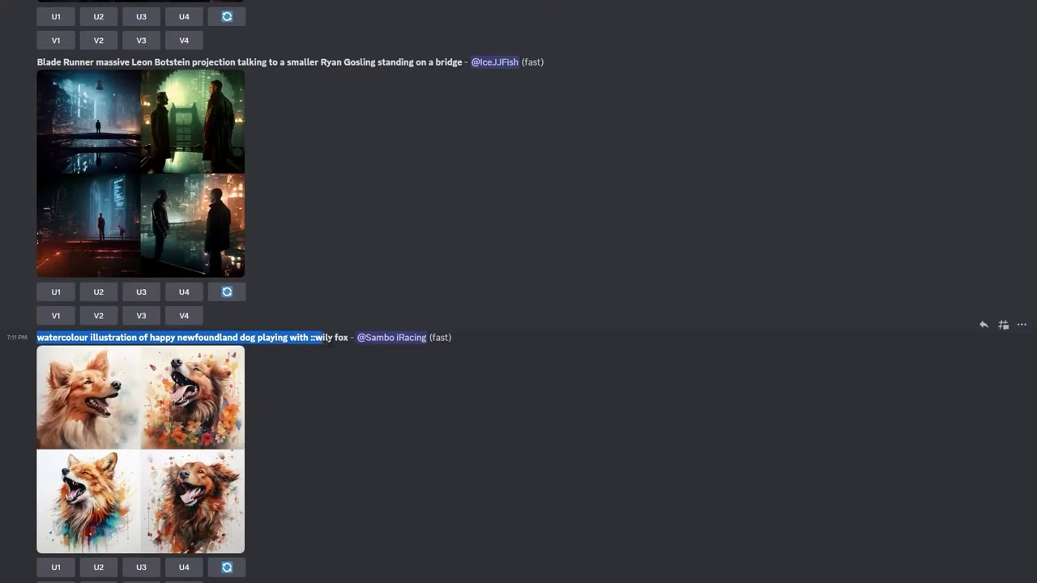
{"action": "left_click", "coordinate": [100, 405]}
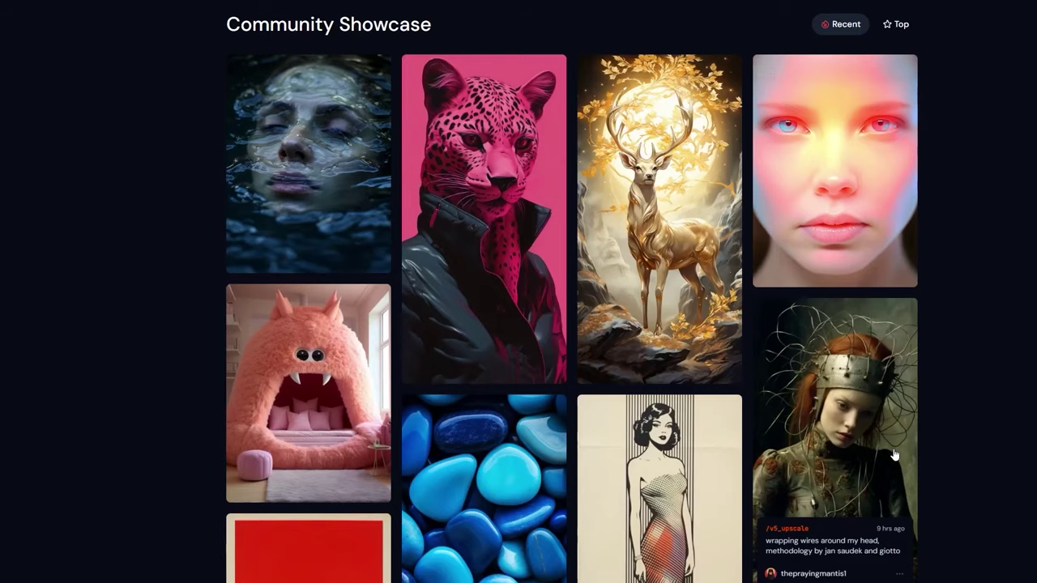
{"action": "scroll", "coordinate": [939, 481], "scroll_direction": "down", "scroll_amount": 2}
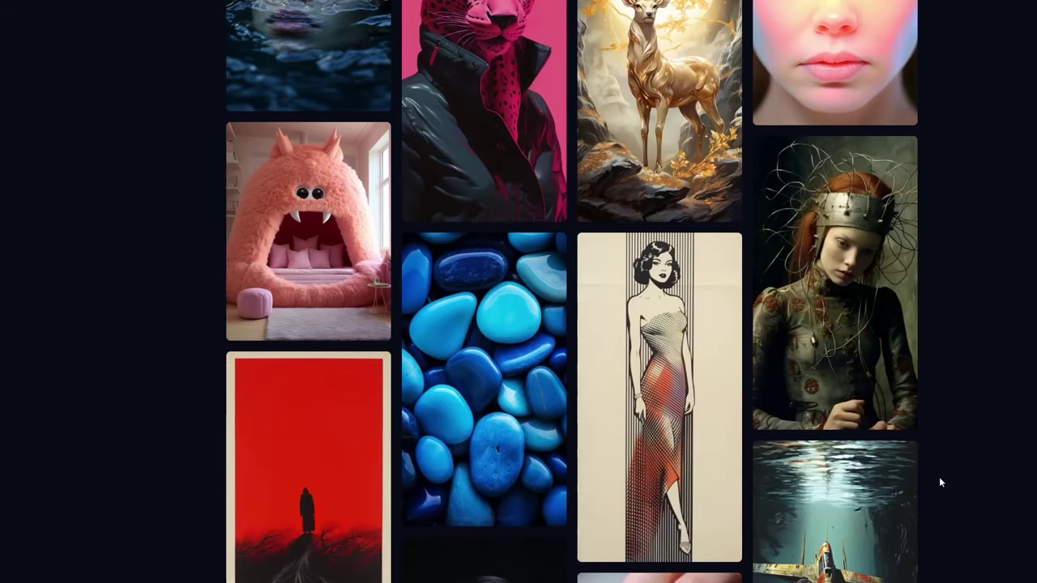
{"action": "scroll", "coordinate": [941, 481], "scroll_direction": "down", "scroll_amount": 1}
{"action": "scroll", "coordinate": [942, 484], "scroll_direction": "down", "scroll_amount": 1}
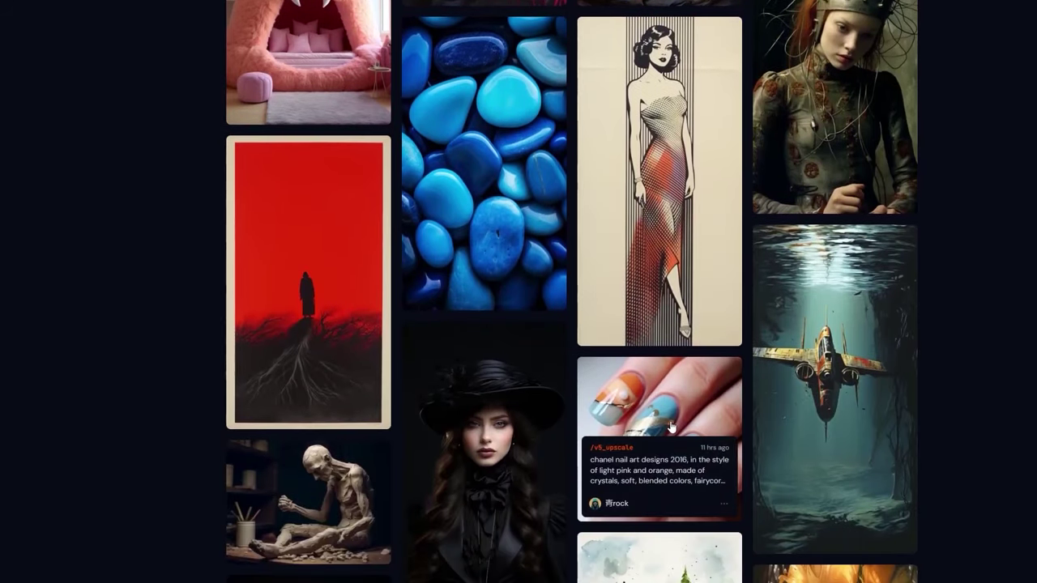
{"action": "scroll", "coordinate": [504, 432], "scroll_direction": "down", "scroll_amount": 1}
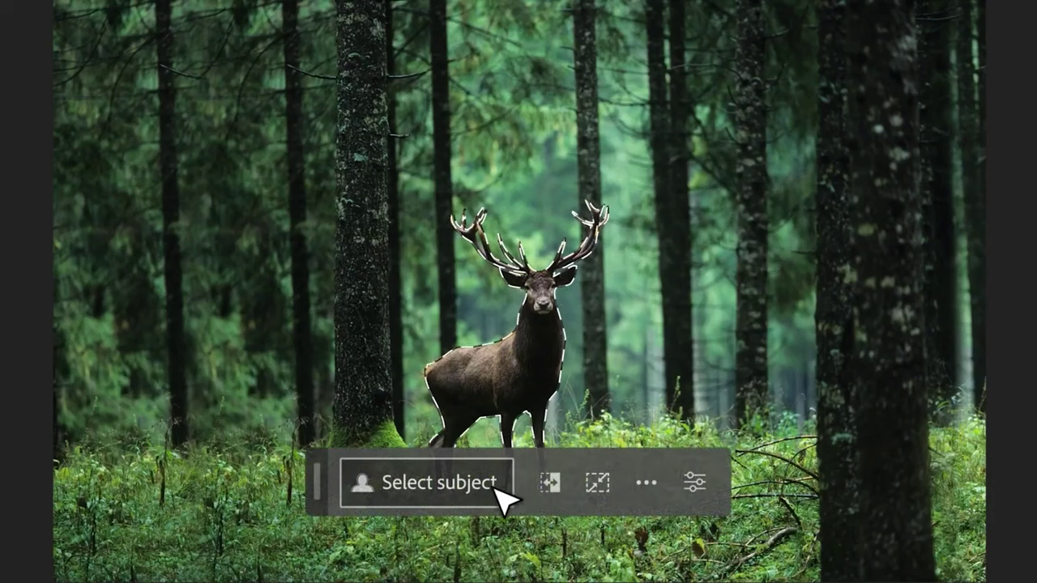
- Switch to Photoshop, select the deer as the subject of the forest photo, and lasso an area on the alley's brick wall
{"action": "left_click", "coordinate": [505, 495]}
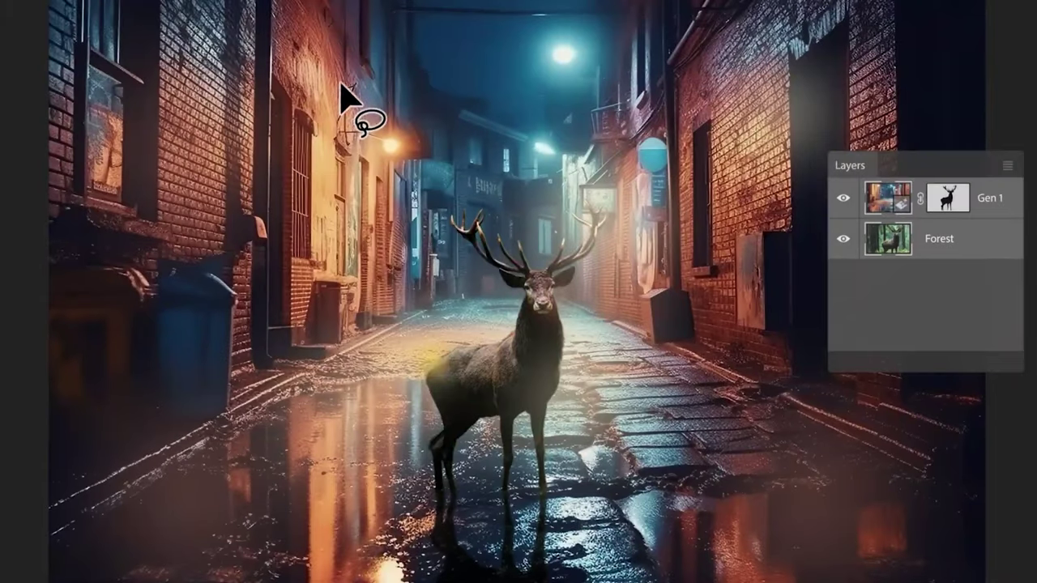
{"action": "left_click_drag", "start_coordinate": [340, 102], "coordinate": [333, 112]}
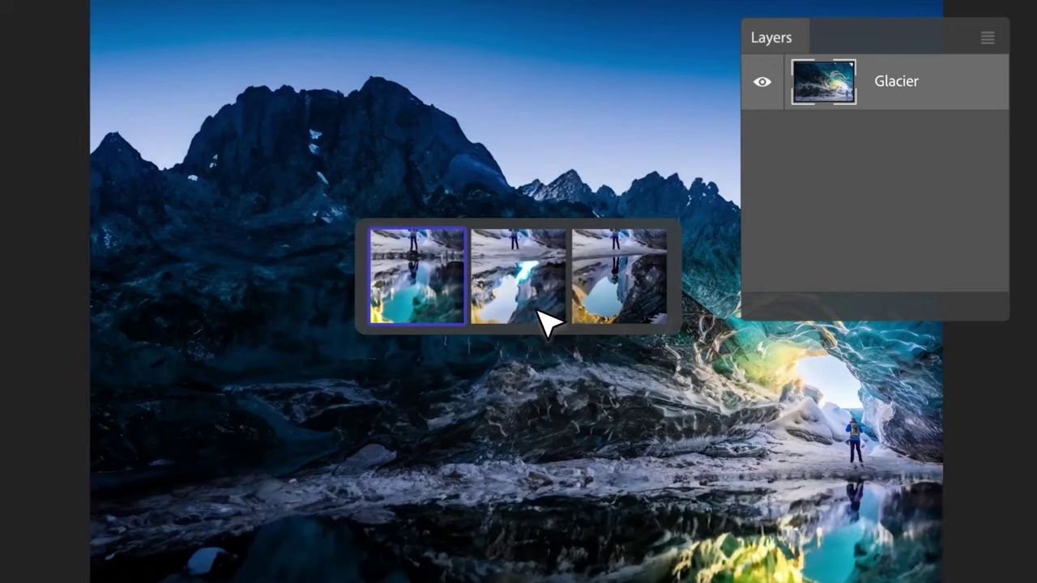
- Choose the third generated variation for the Glacier image, and generate more "Utah salt flats" variations for the truck photo
{"action": "left_click", "coordinate": [615, 309]}
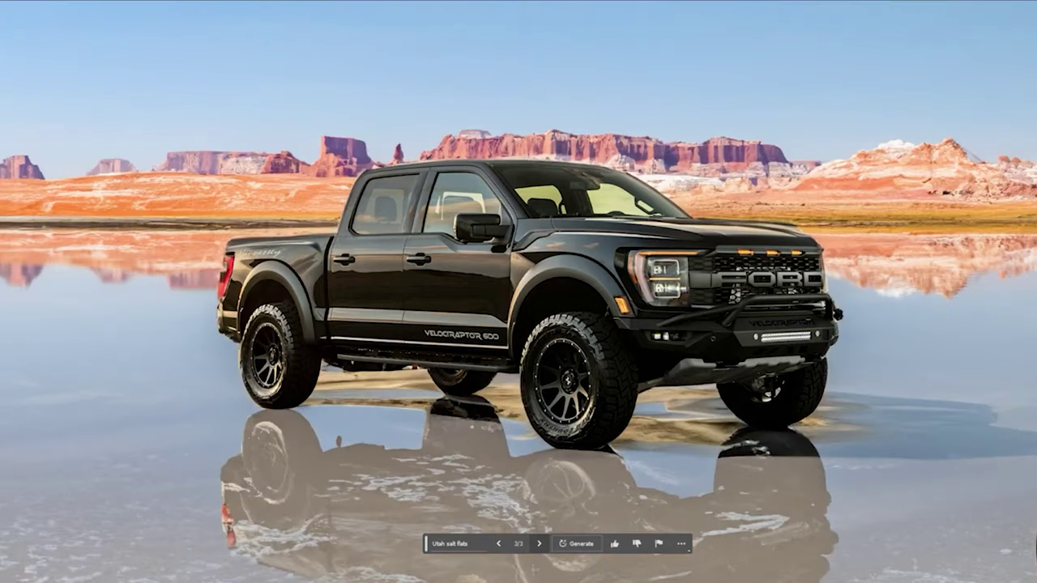
{"action": "left_click", "coordinate": [577, 544]}
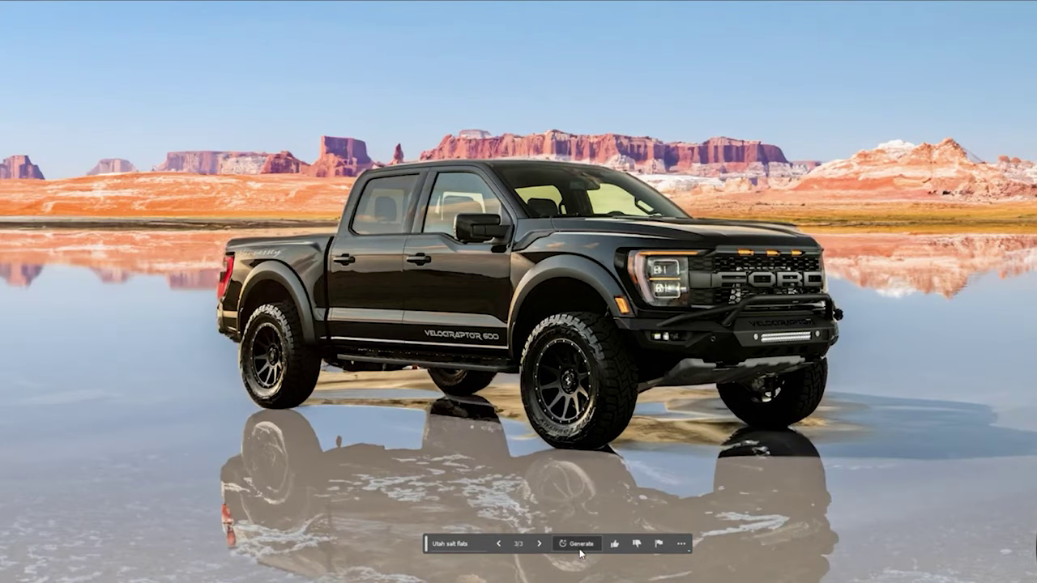